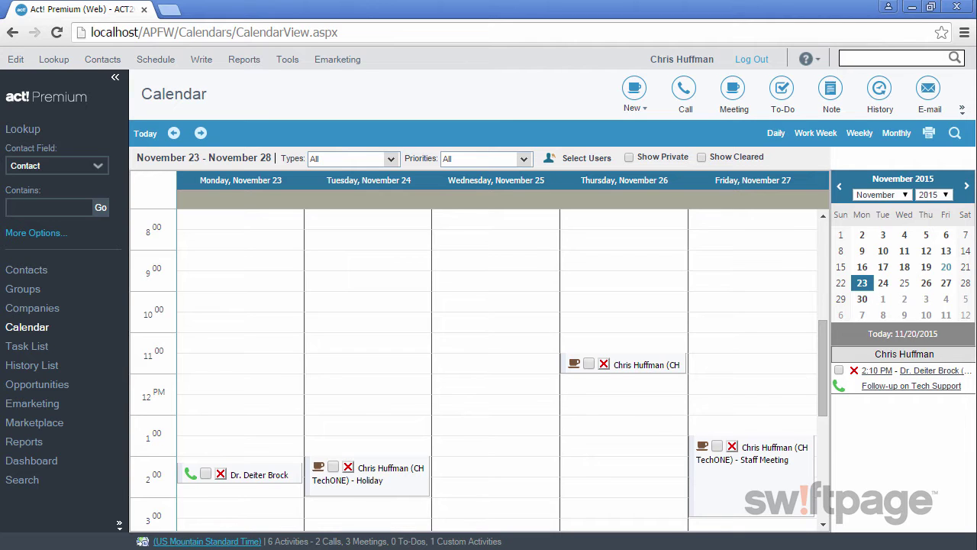
Look up the ACB Studios CEO by last name and start a meeting with them
{"action": "left_click", "coordinate": [34, 210]}
{"action": "type", "text": "eubanks"}
{"action": "key", "text": "Return"}
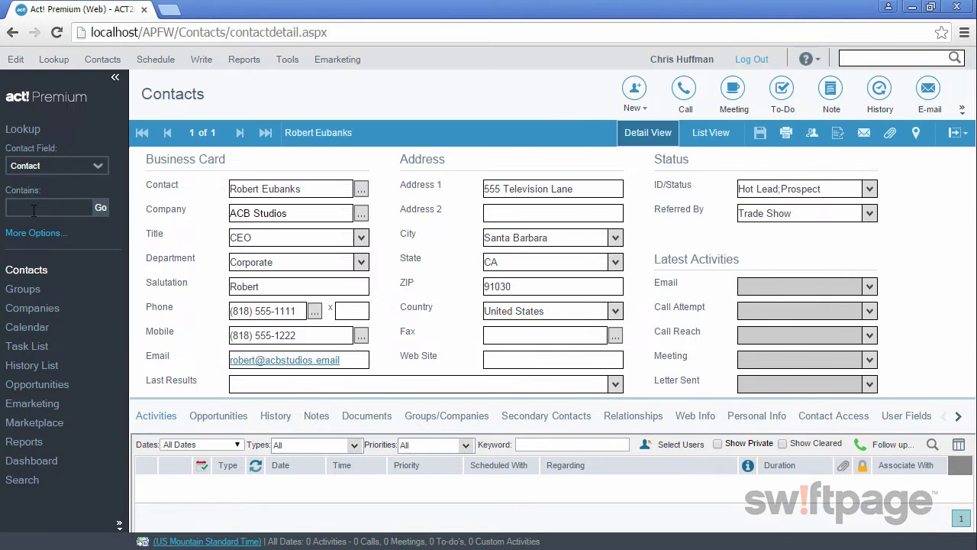
{"action": "left_click", "coordinate": [727, 92]}
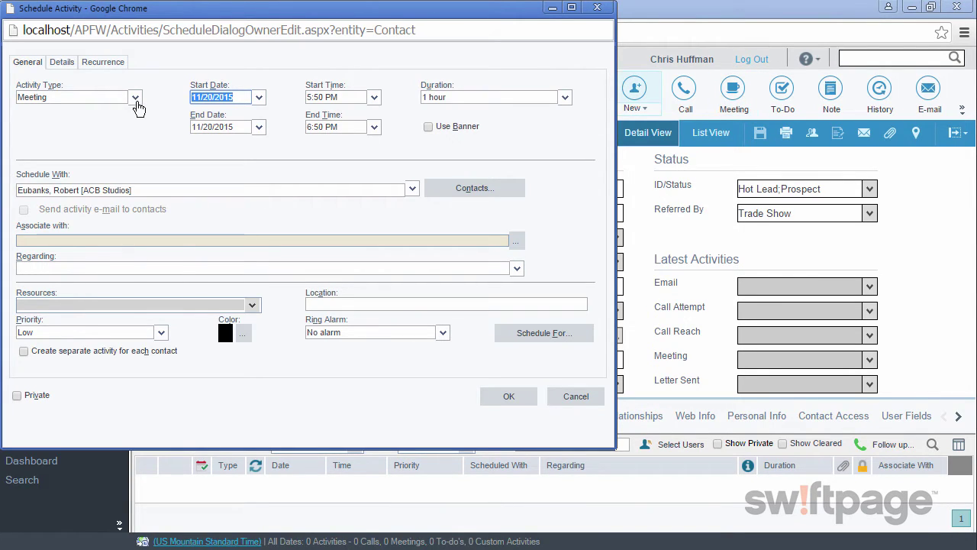
Set the meeting for 11/25/2015 starting at 1:00 PM, displayed as a banner
{"action": "left_click", "coordinate": [260, 98]}
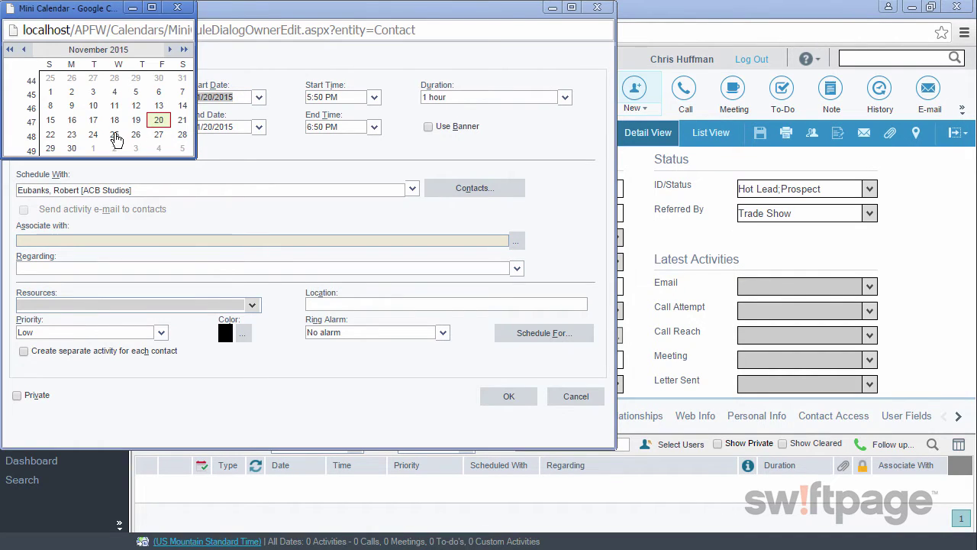
{"action": "left_click", "coordinate": [114, 136]}
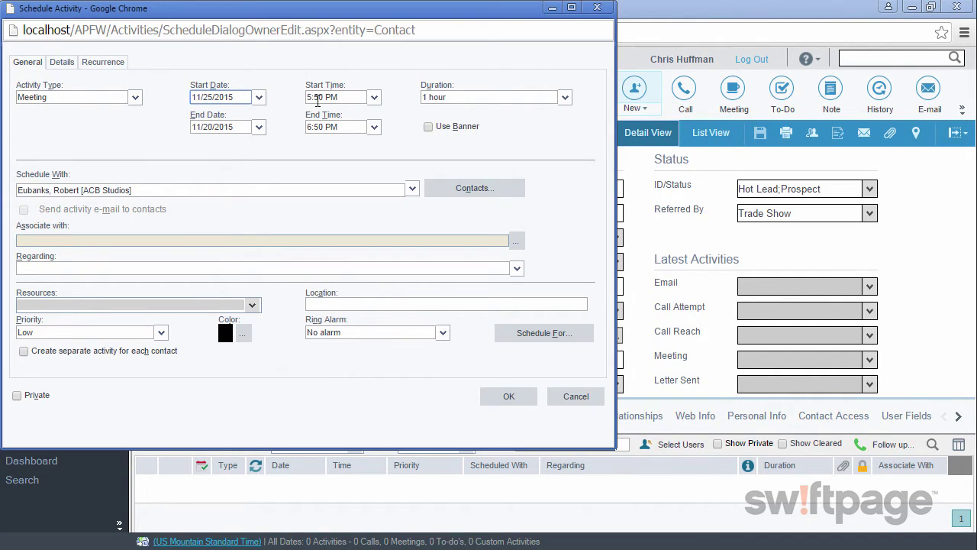
{"action": "left_click", "coordinate": [374, 97]}
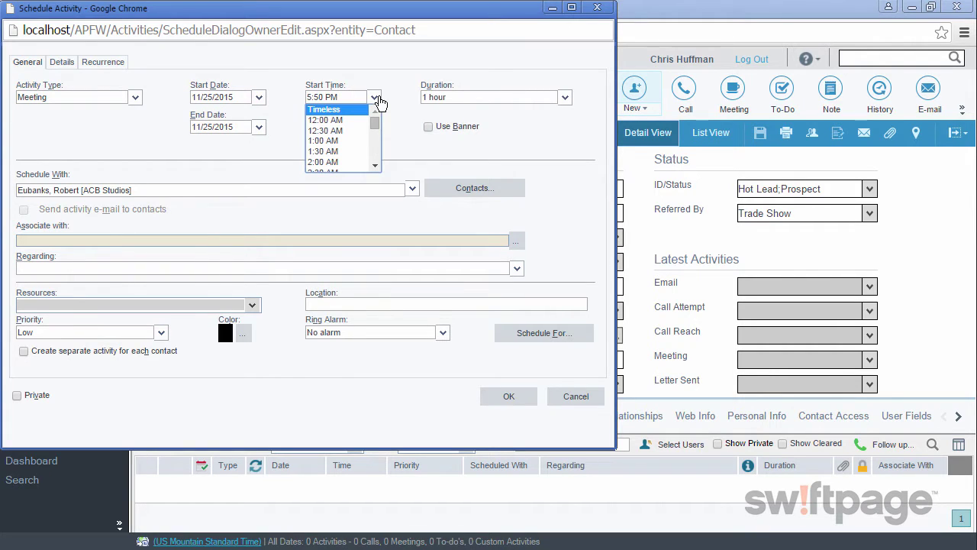
{"action": "left_click_drag", "start_coordinate": [374, 124], "coordinate": [375, 137]}
{"action": "left_click", "coordinate": [329, 127]}
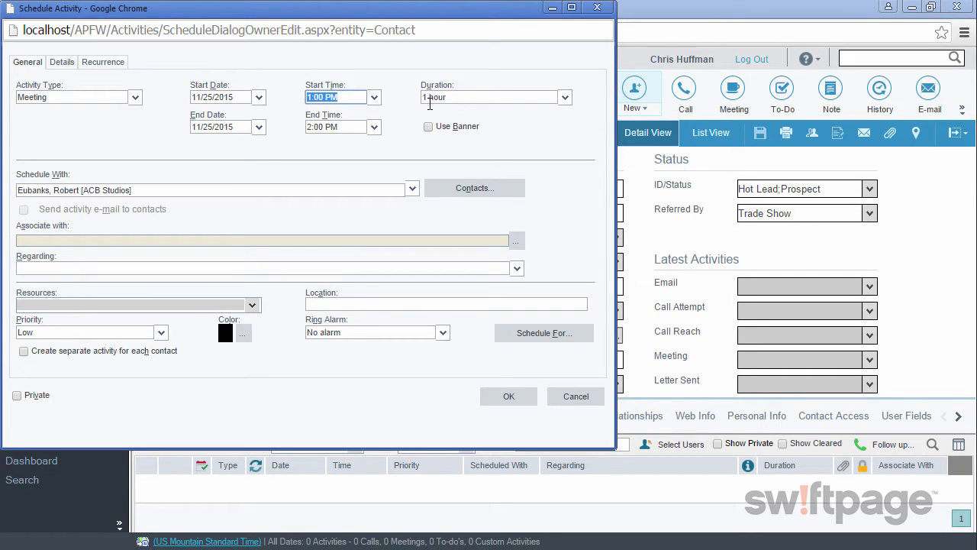
{"action": "left_click", "coordinate": [428, 128]}
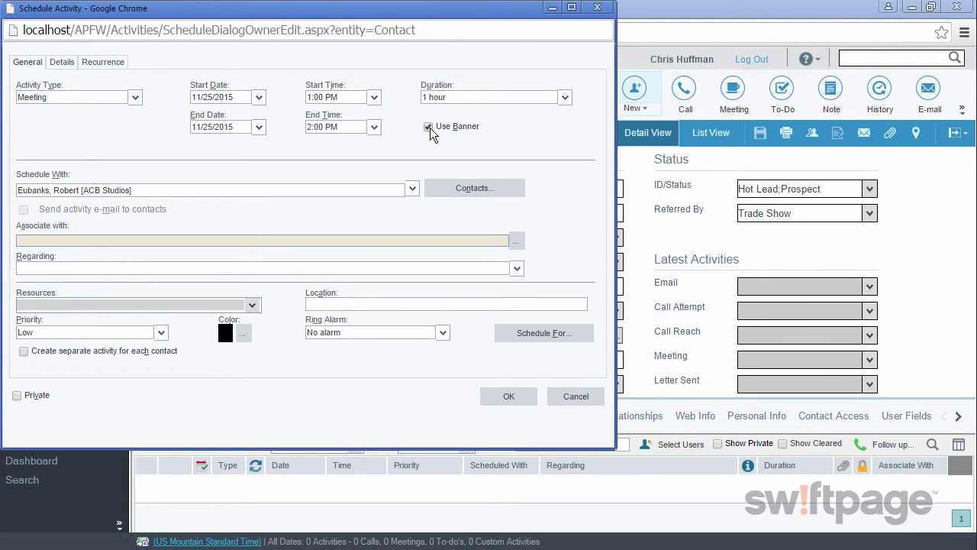
{"action": "left_click", "coordinate": [467, 192]}
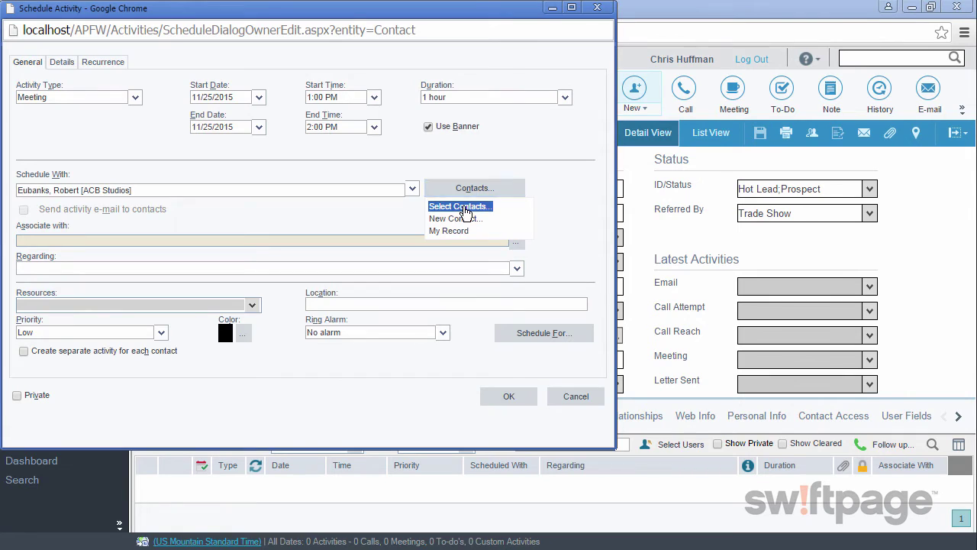
Add the CSB Studios contact as a second meeting attendee
{"action": "left_click", "coordinate": [462, 208]}
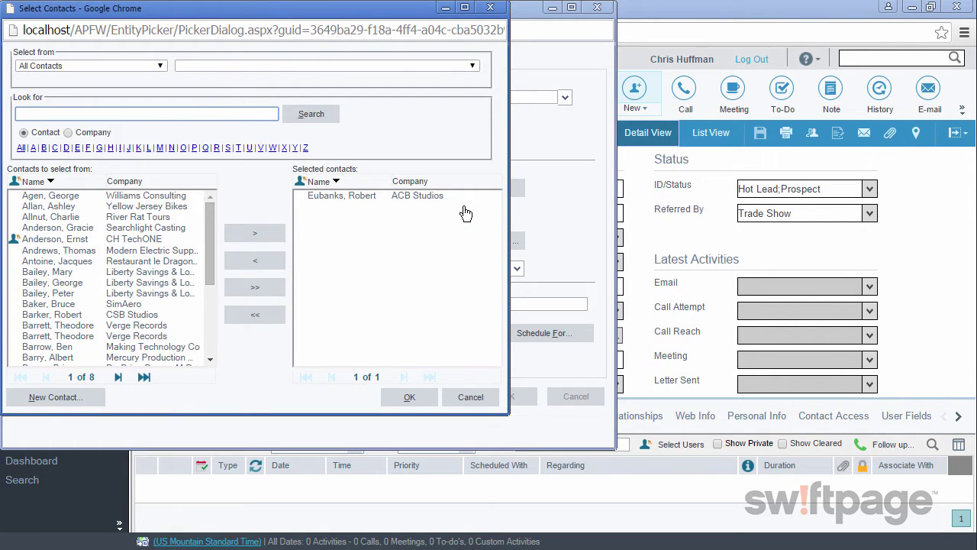
{"action": "left_click", "coordinate": [53, 314]}
{"action": "left_click", "coordinate": [256, 232]}
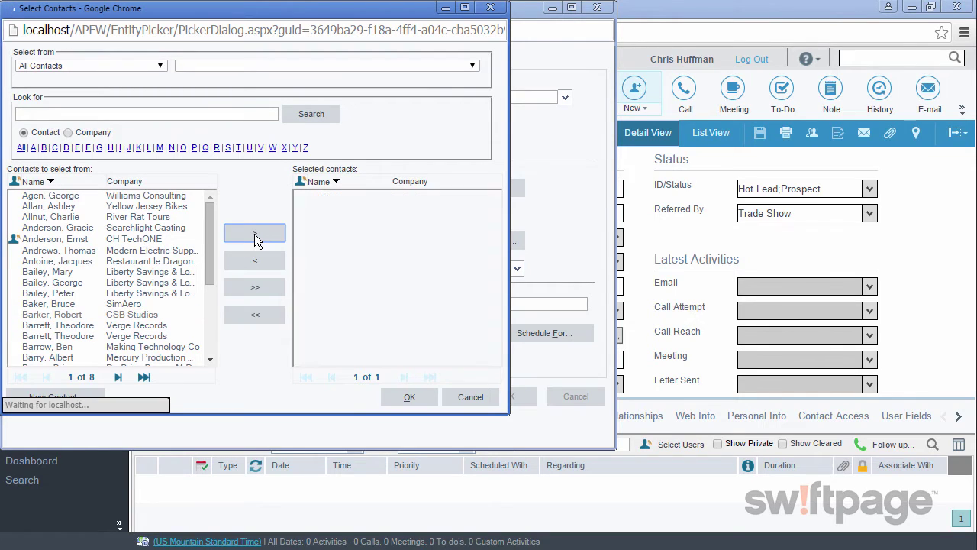
{"action": "left_click", "coordinate": [406, 398]}
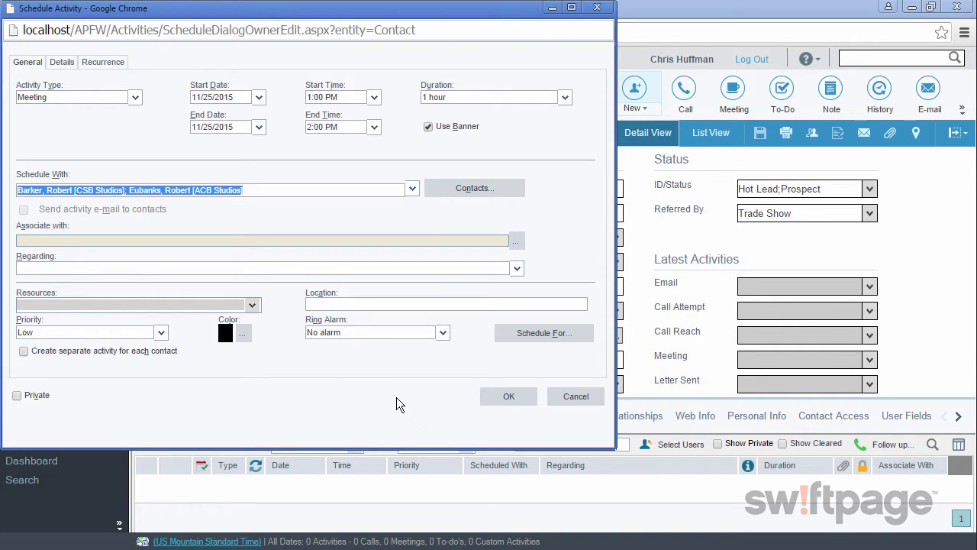
Set Regarding to 'Discuss December Strategies', priority Medium and a 15-minute alarm
{"action": "left_click", "coordinate": [86, 268]}
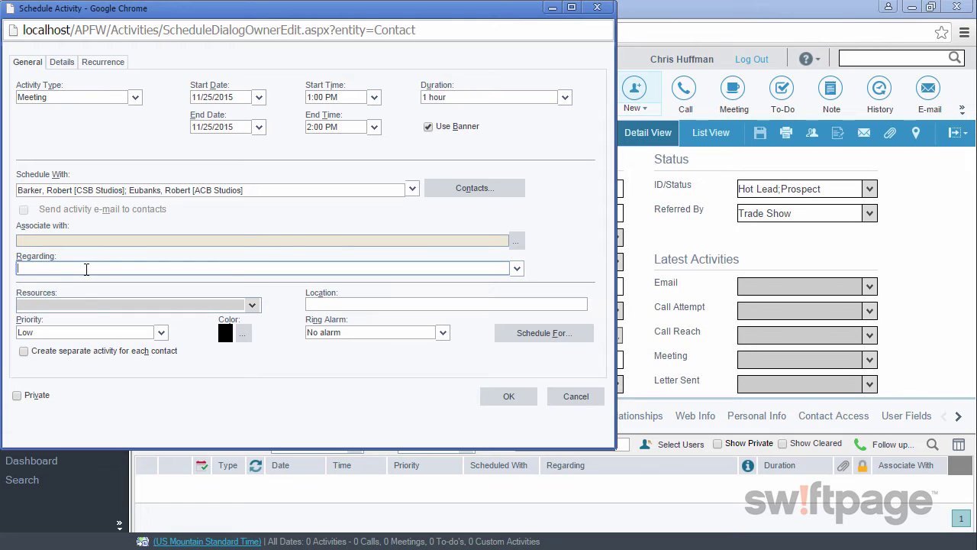
{"action": "type", "text": "Discuss December Strategies"}
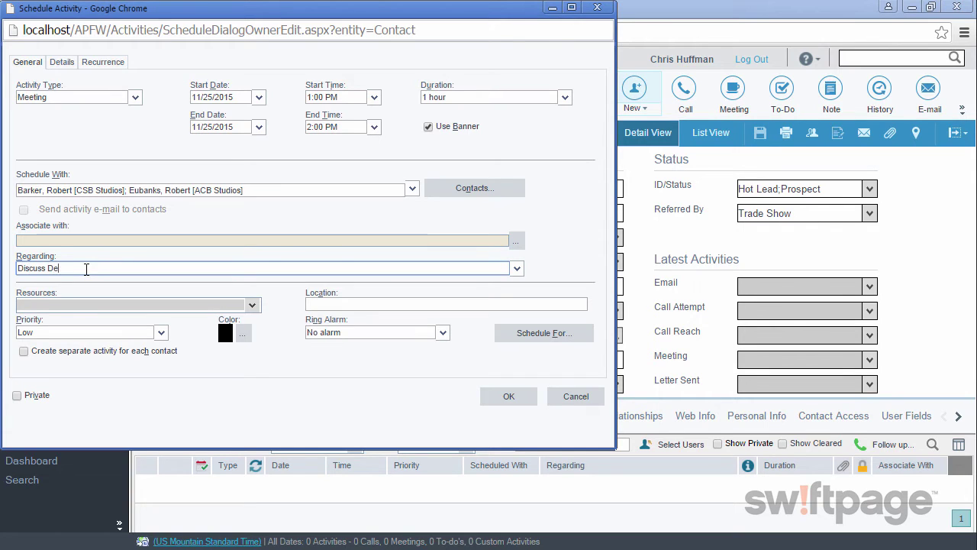
{"action": "left_click", "coordinate": [160, 333]}
{"action": "left_click", "coordinate": [61, 276]}
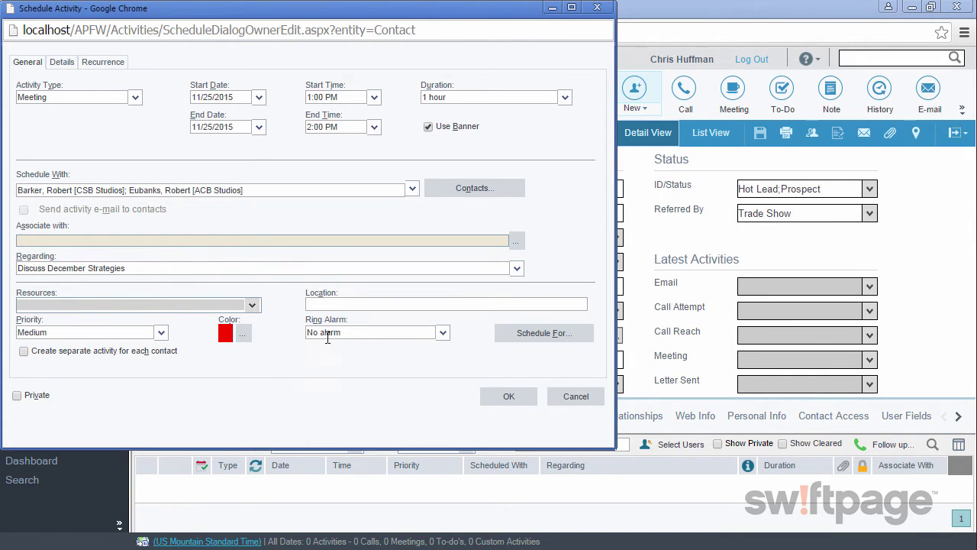
{"action": "left_click", "coordinate": [443, 336]}
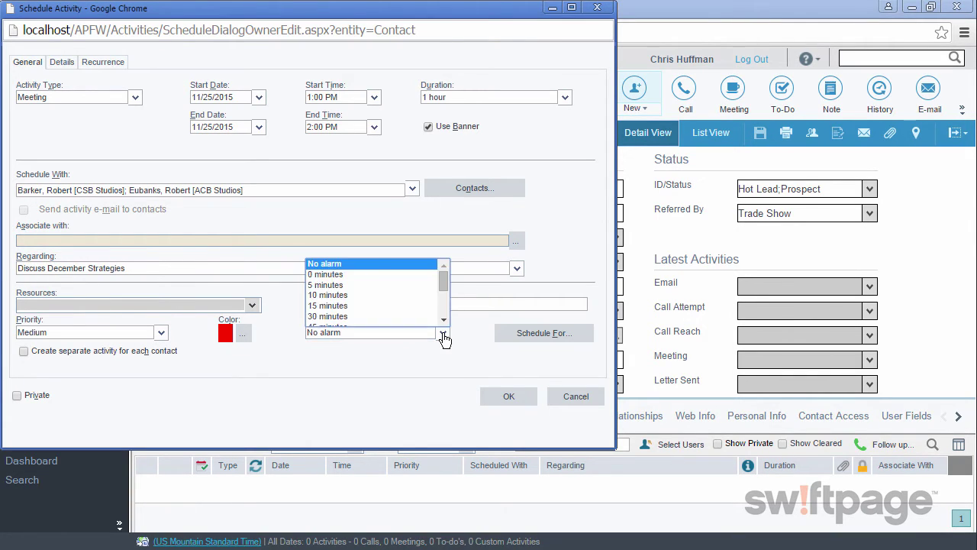
{"action": "left_click", "coordinate": [359, 310]}
{"action": "left_click", "coordinate": [533, 336]}
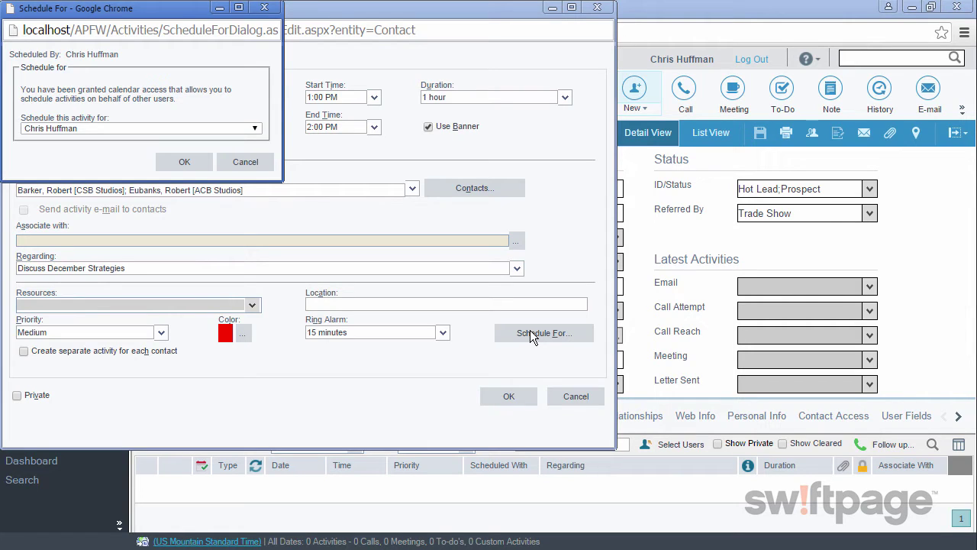
{"action": "left_click", "coordinate": [260, 162]}
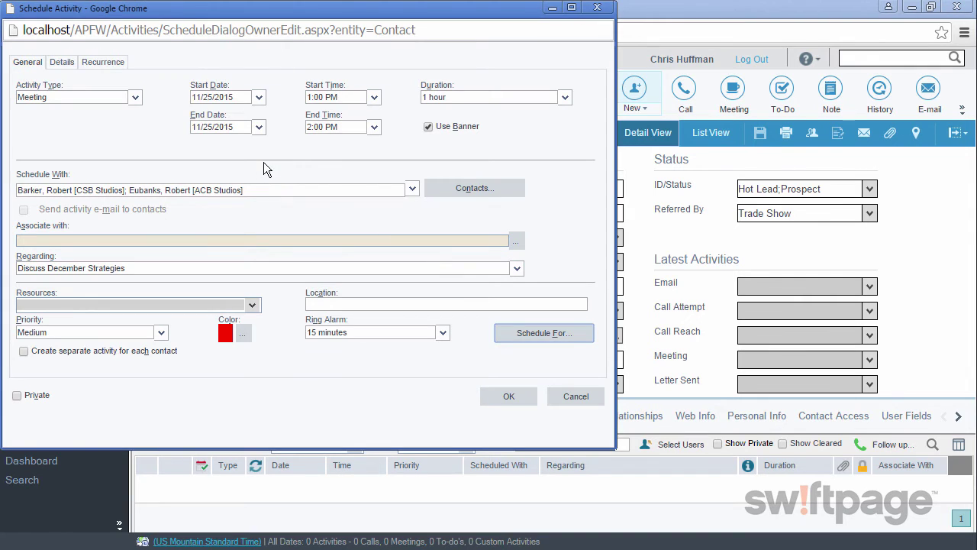
Leave recurrence at Once and save the Discuss December Strategies meeting
{"action": "left_click", "coordinate": [67, 62]}
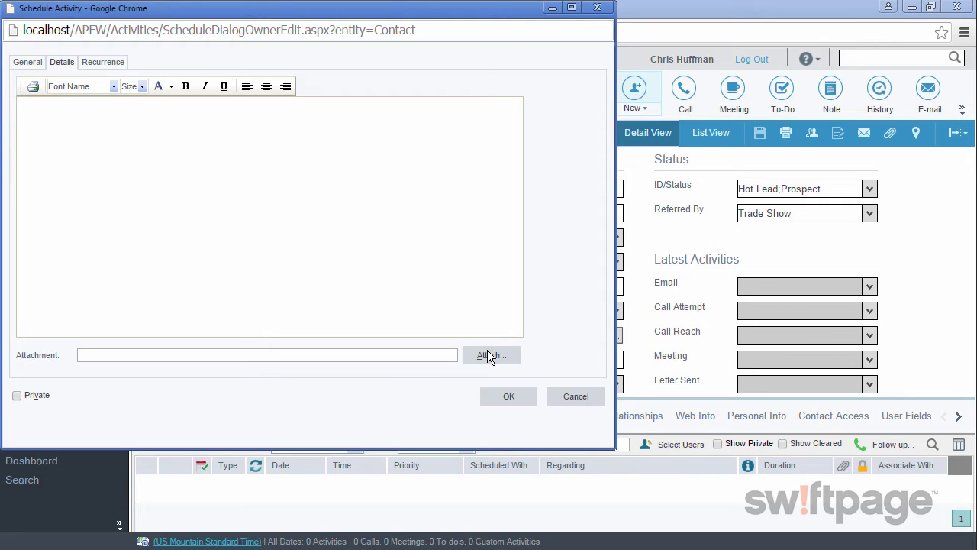
{"action": "left_click", "coordinate": [105, 65]}
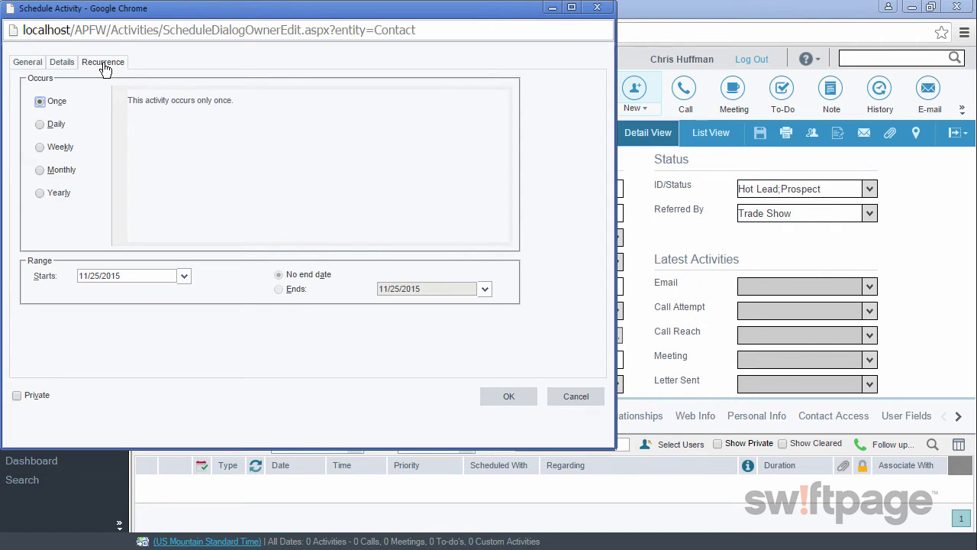
{"action": "left_click", "coordinate": [505, 397]}
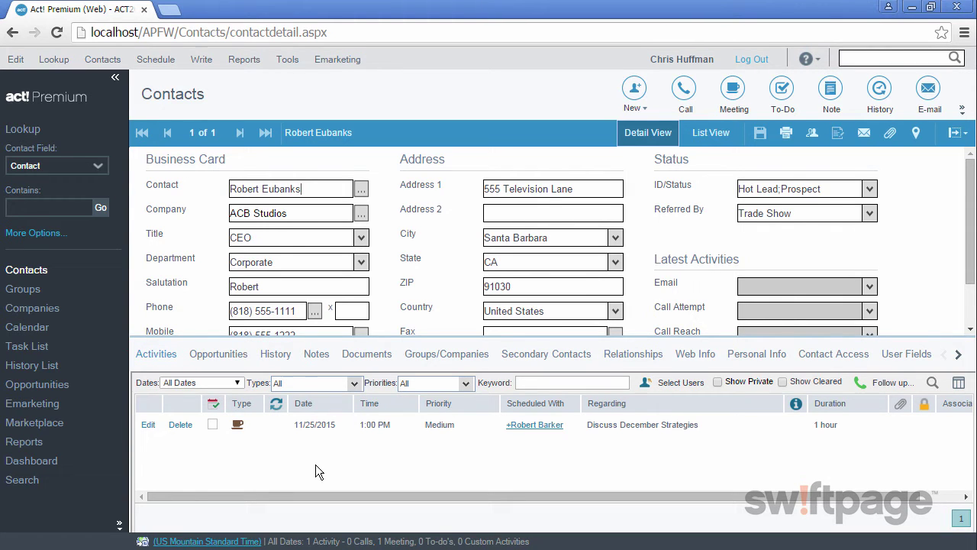
Clear the Discuss December Strategies meeting to history with result Meeting Held
{"action": "left_click", "coordinate": [213, 425]}
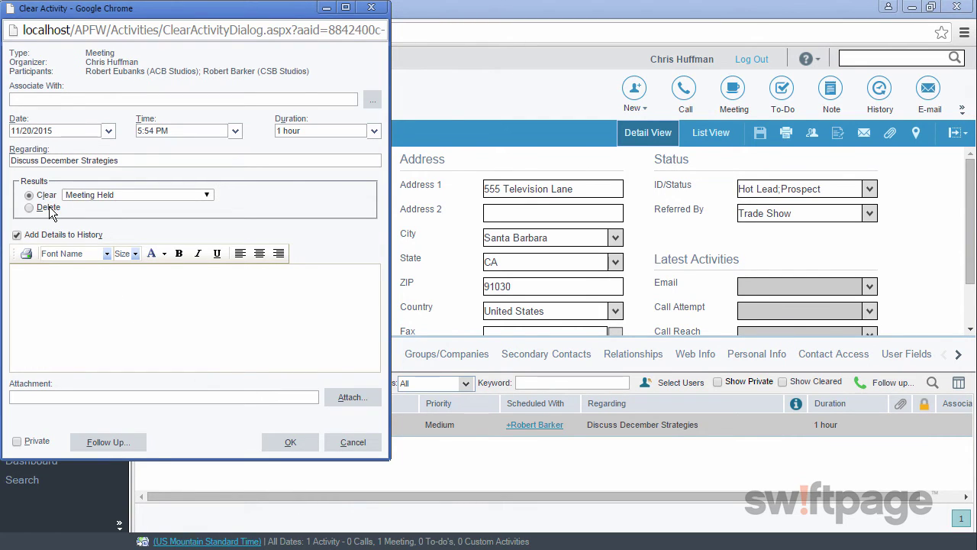
{"action": "left_click", "coordinate": [208, 196]}
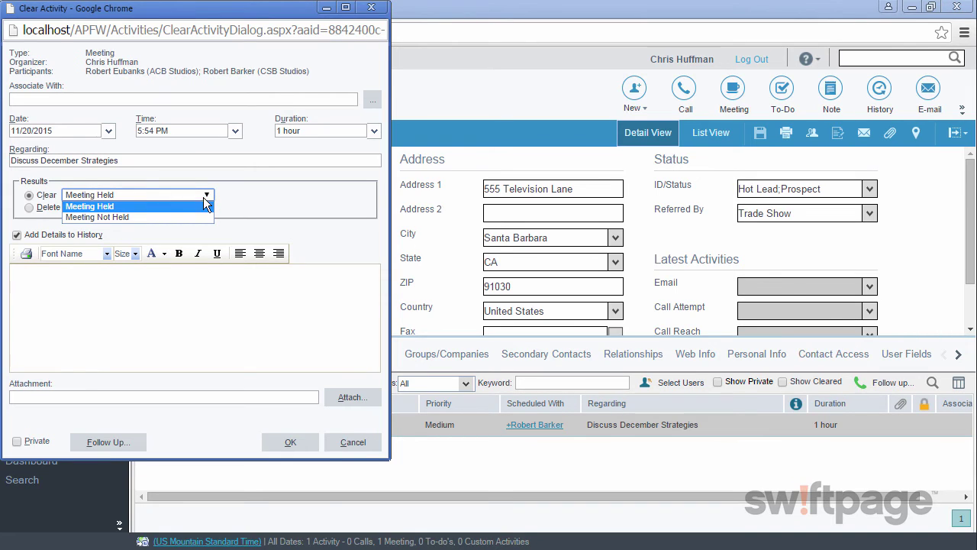
{"action": "left_click", "coordinate": [185, 207]}
{"action": "left_click", "coordinate": [130, 311]}
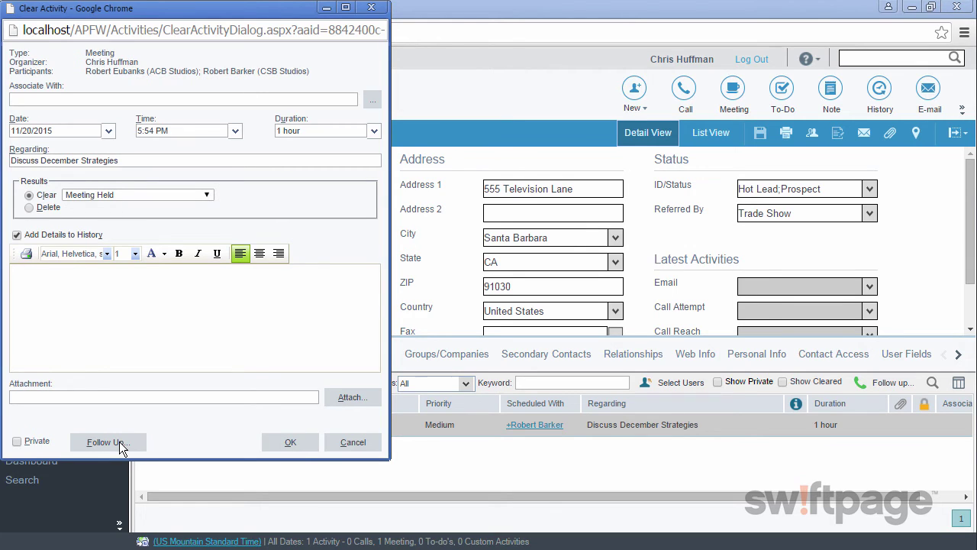
{"action": "left_click", "coordinate": [289, 443]}
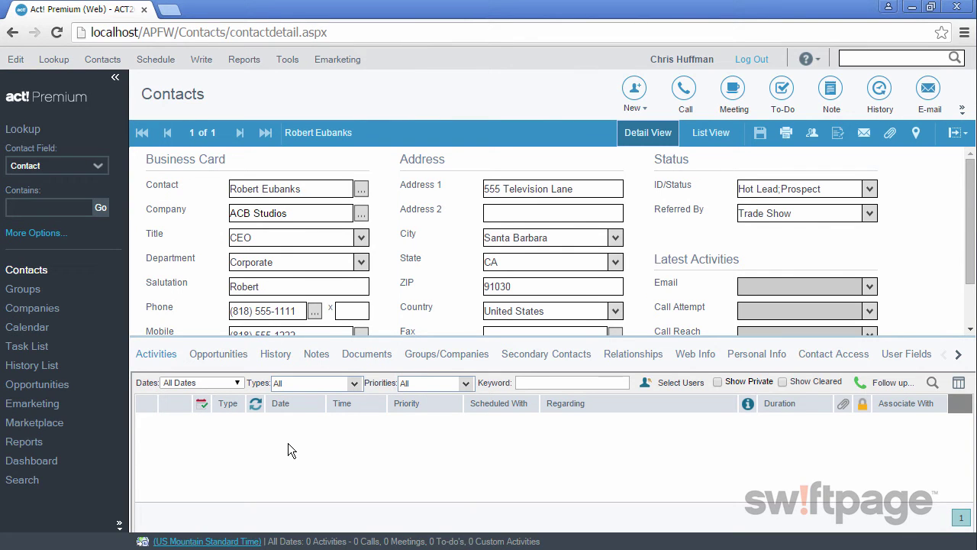
Check the held meeting in History and schedule a call starting at 7:00 PM
{"action": "left_click", "coordinate": [275, 356]}
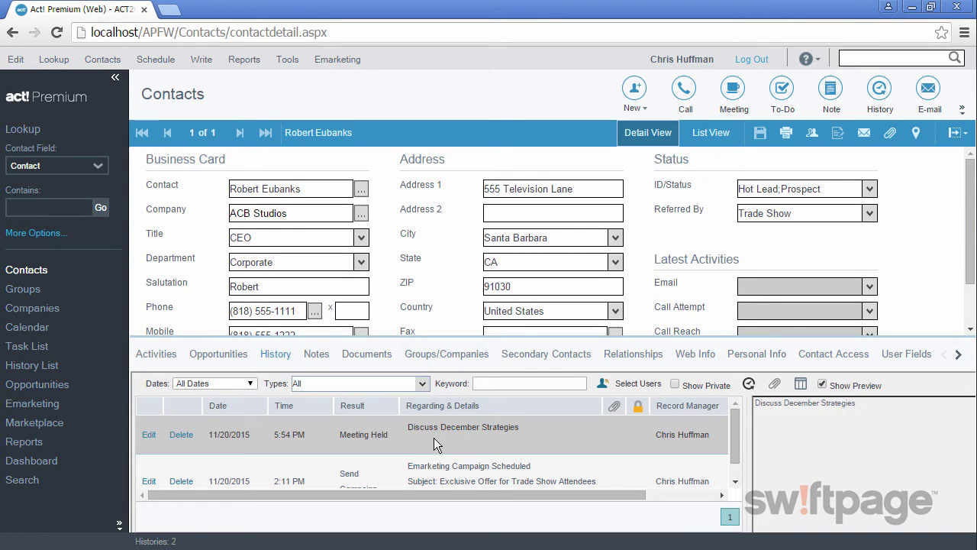
{"action": "left_click", "coordinate": [684, 90]}
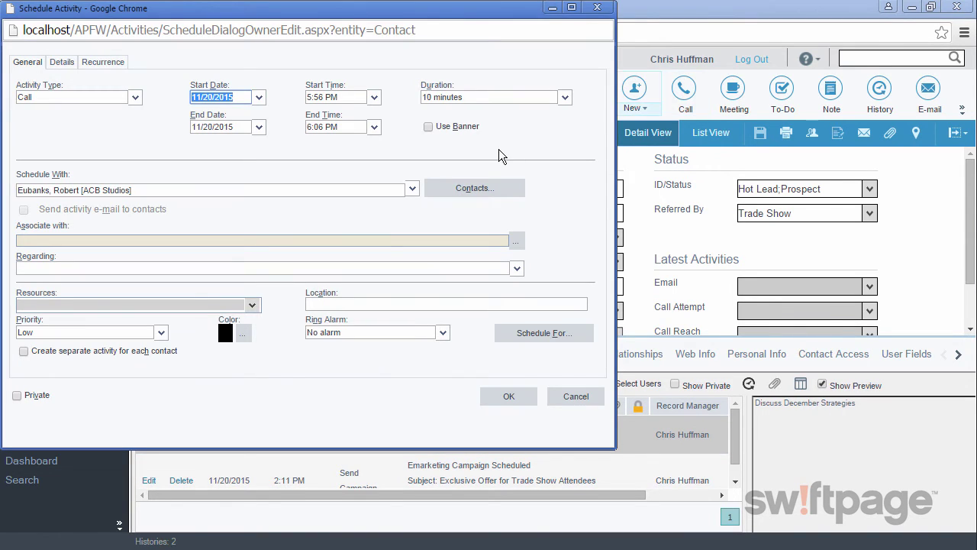
{"action": "left_click", "coordinate": [374, 97]}
{"action": "scroll", "coordinate": [371, 137], "scroll_direction": "down", "scroll_amount": 2}
{"action": "scroll", "coordinate": [375, 136], "scroll_direction": "down", "scroll_amount": 2}
{"action": "scroll", "coordinate": [336, 149], "scroll_direction": "down", "scroll_amount": 6}
{"action": "left_click", "coordinate": [328, 162]}
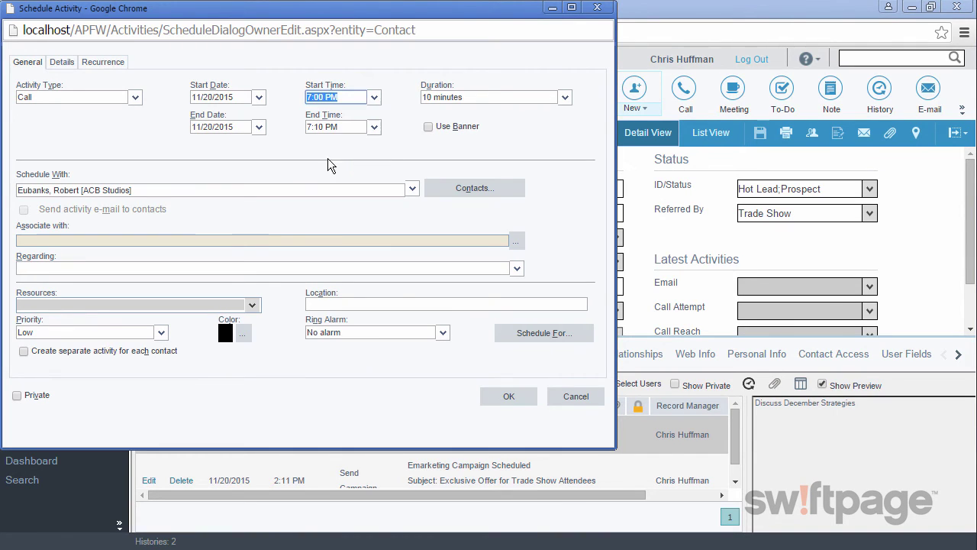
Give the call a 15-minute duration, regarding 'weekly wrap up', and save it
{"action": "left_click", "coordinate": [565, 97]}
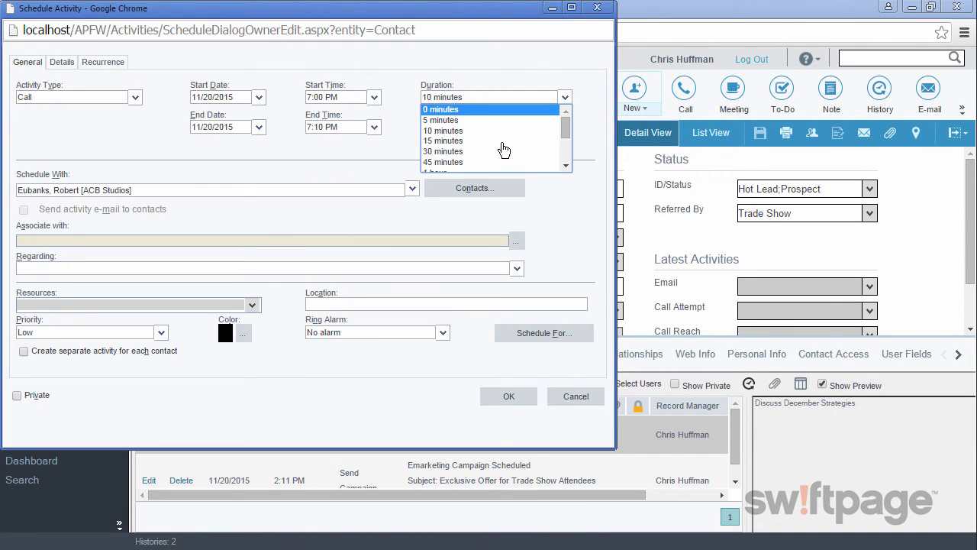
{"action": "left_click", "coordinate": [446, 141]}
{"action": "left_click", "coordinate": [120, 269]}
{"action": "type", "text": "weekly wrap up"}
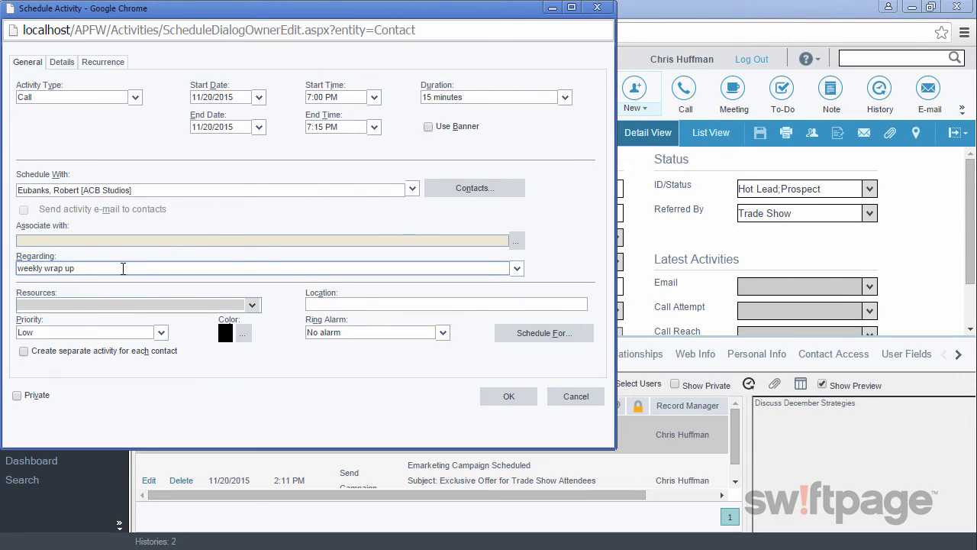
{"action": "left_click", "coordinate": [507, 395]}
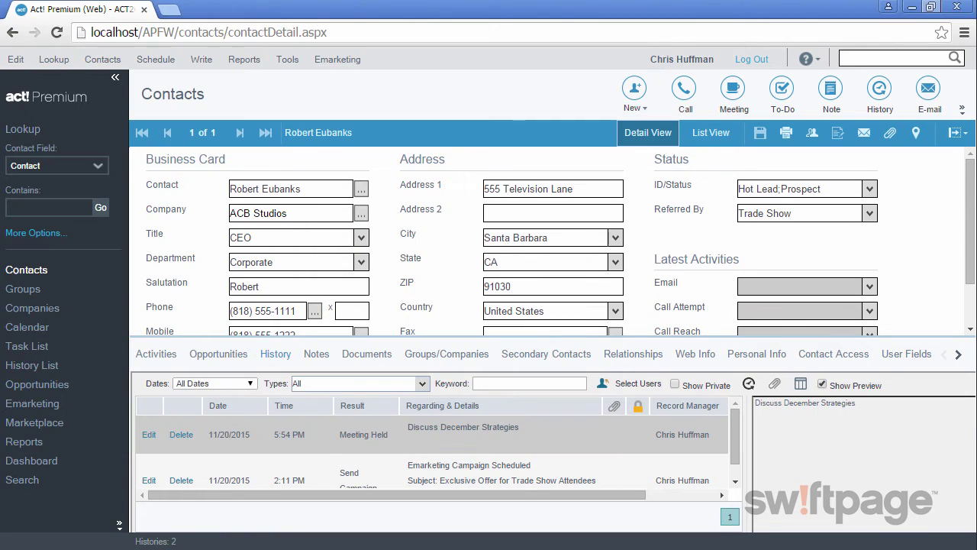
Find the 7:00 PM weekly wrap up call on the November 20 calendar and review it
{"action": "left_click", "coordinate": [25, 330]}
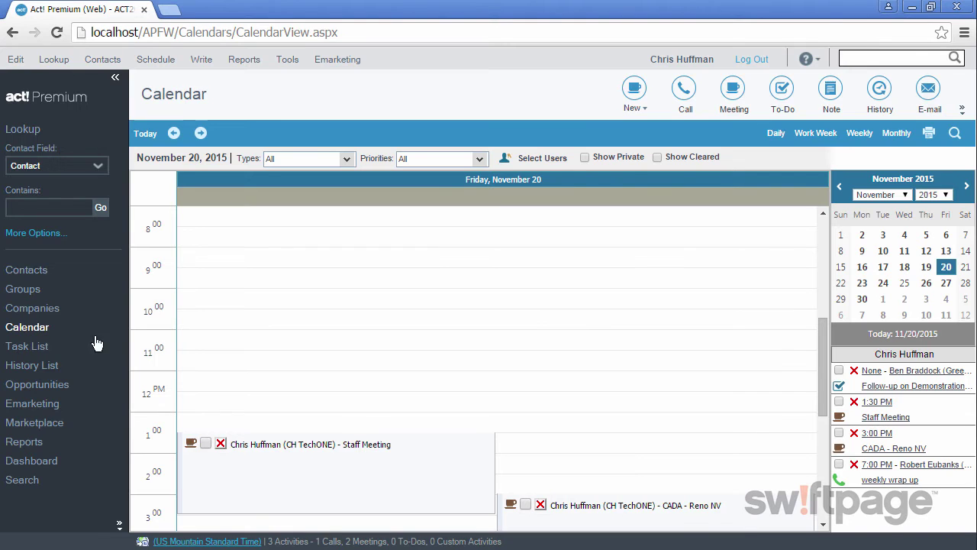
{"action": "left_click_drag", "start_coordinate": [824, 337], "coordinate": [817, 458]}
{"action": "mouse_move", "coordinate": [408, 405]}
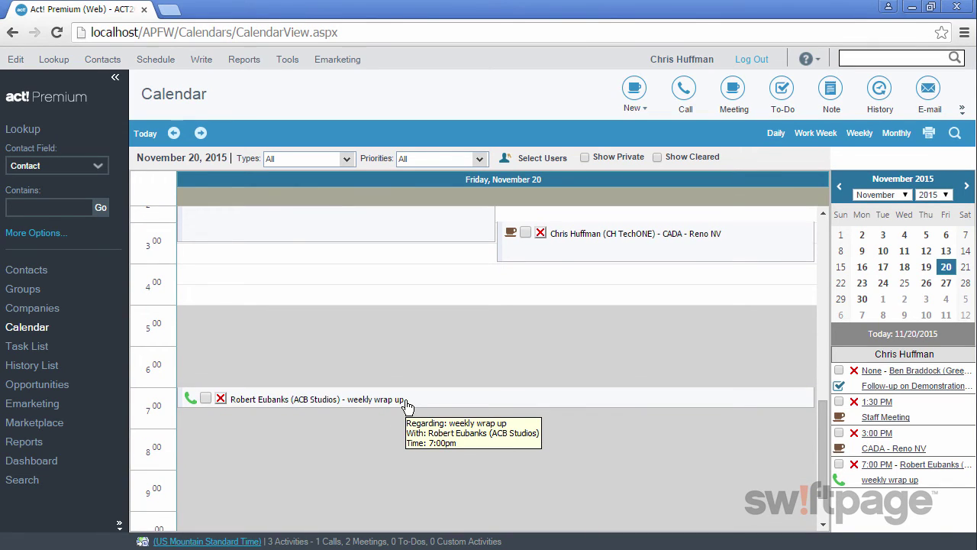
{"action": "left_click", "coordinate": [304, 406]}
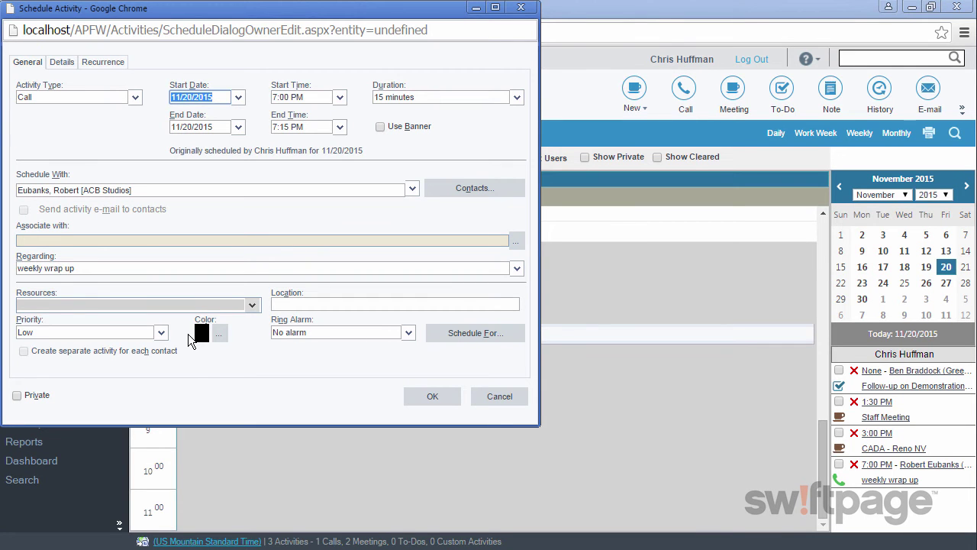
{"action": "left_click", "coordinate": [439, 397]}
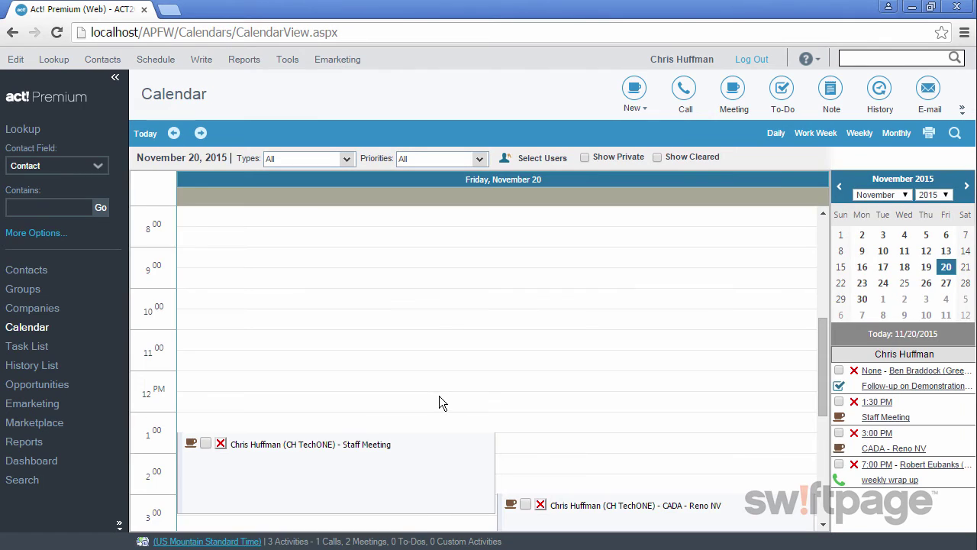
{"action": "left_click", "coordinate": [43, 348]}
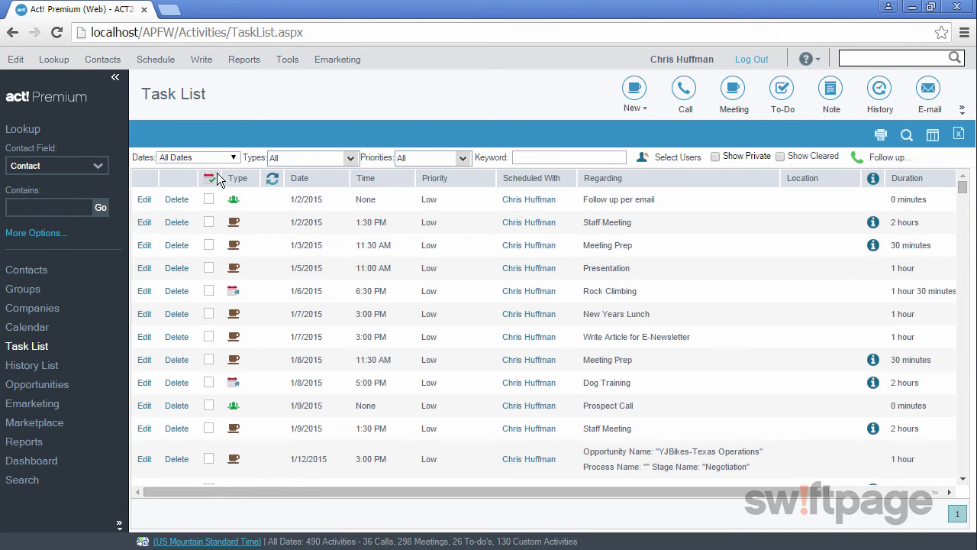
Filter the Task List dates to Future only
{"action": "left_click", "coordinate": [233, 157]}
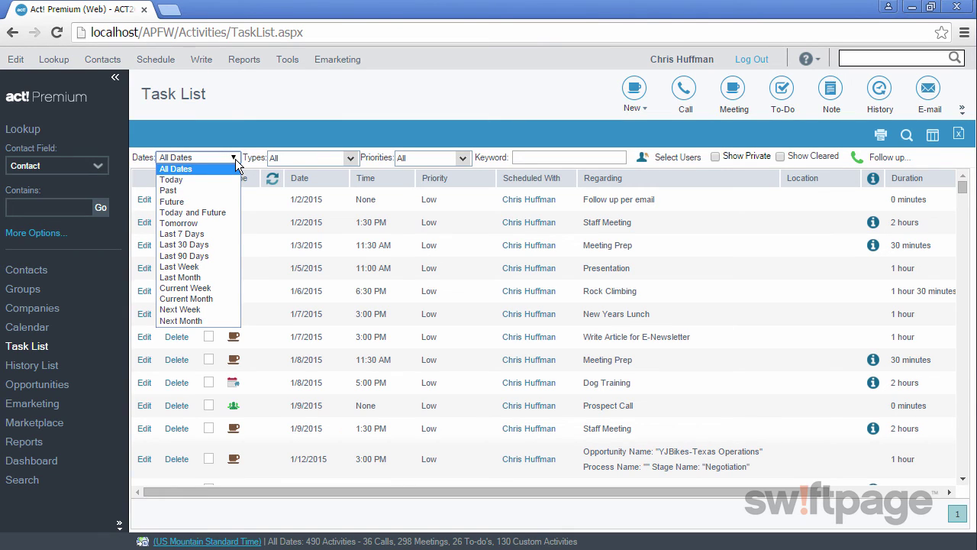
{"action": "left_click", "coordinate": [208, 202]}
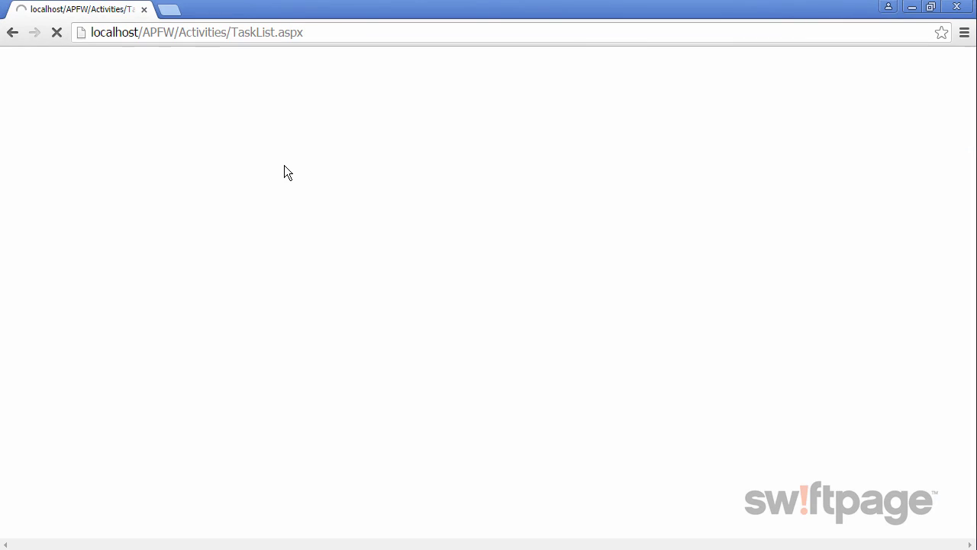